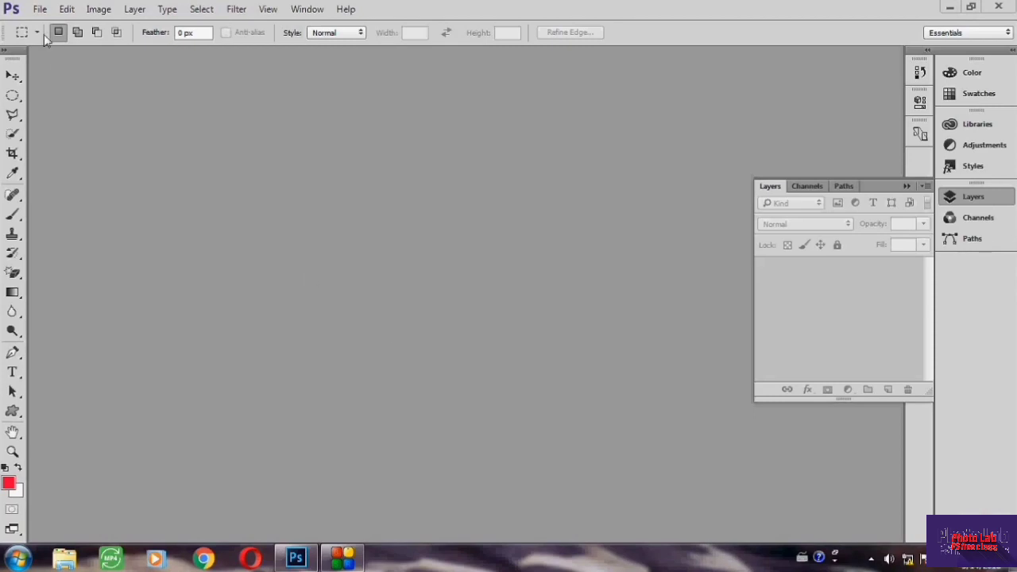
Open the flower-field landscape 2.jpg.
left_click(40, 10)
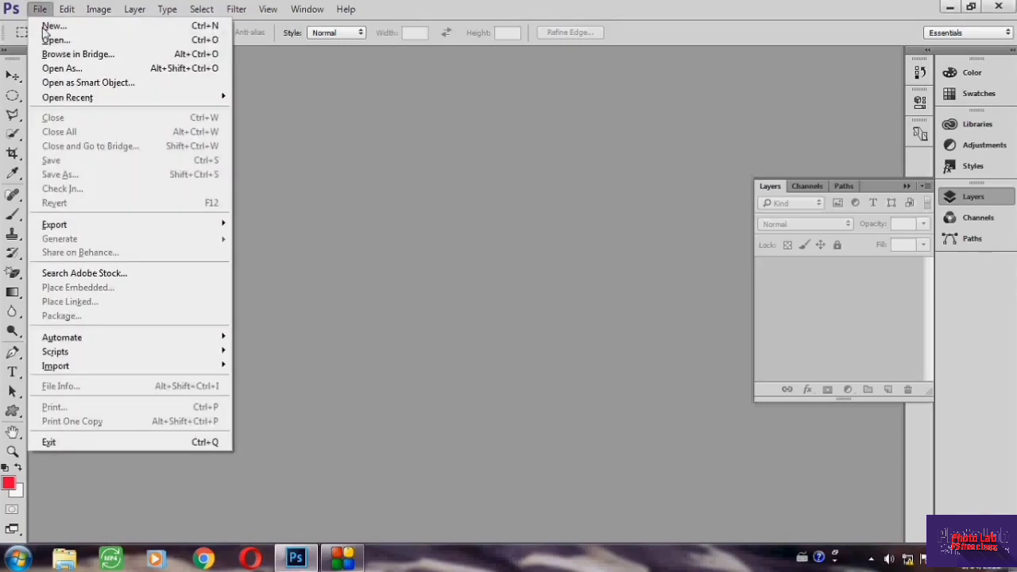
left_click(36, 38)
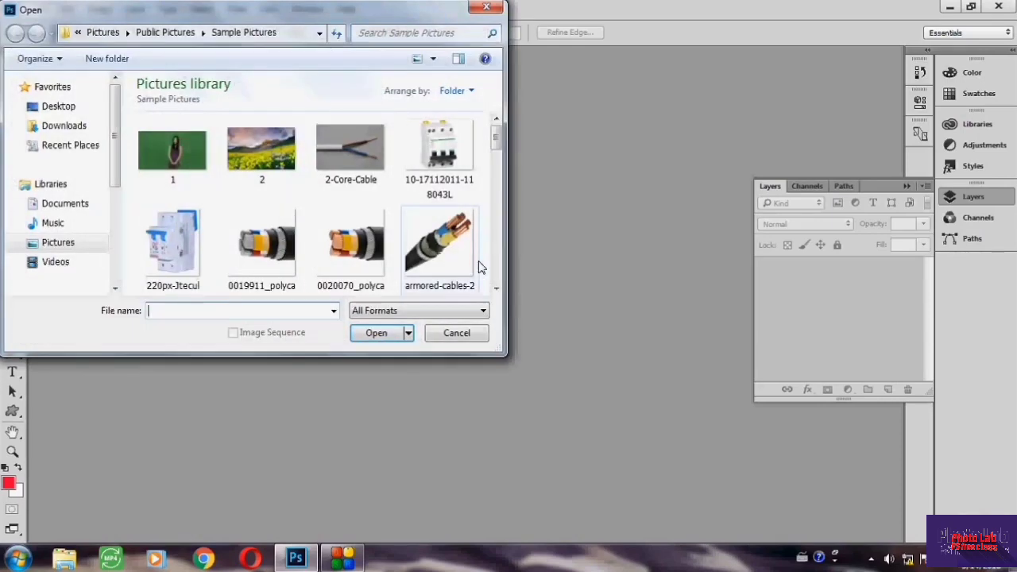
left_click(267, 155)
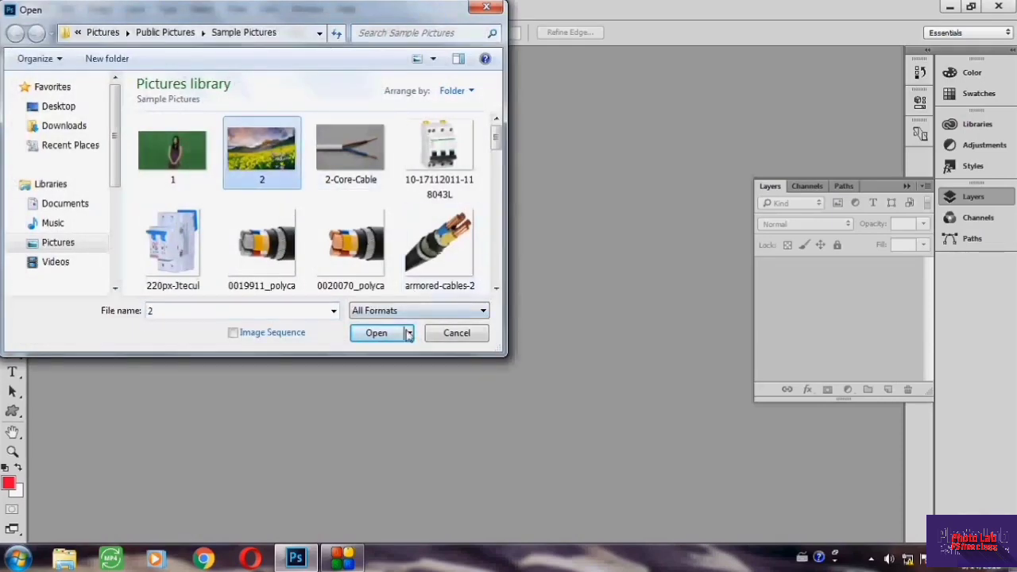
left_click(376, 333)
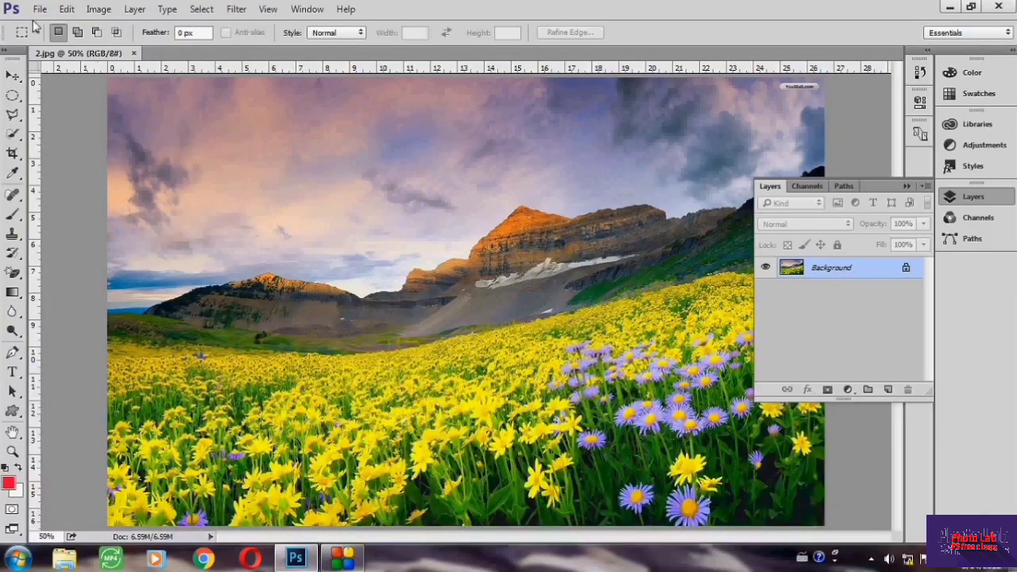
Open Hydrangeas.jpg as a second document.
left_click(39, 8)
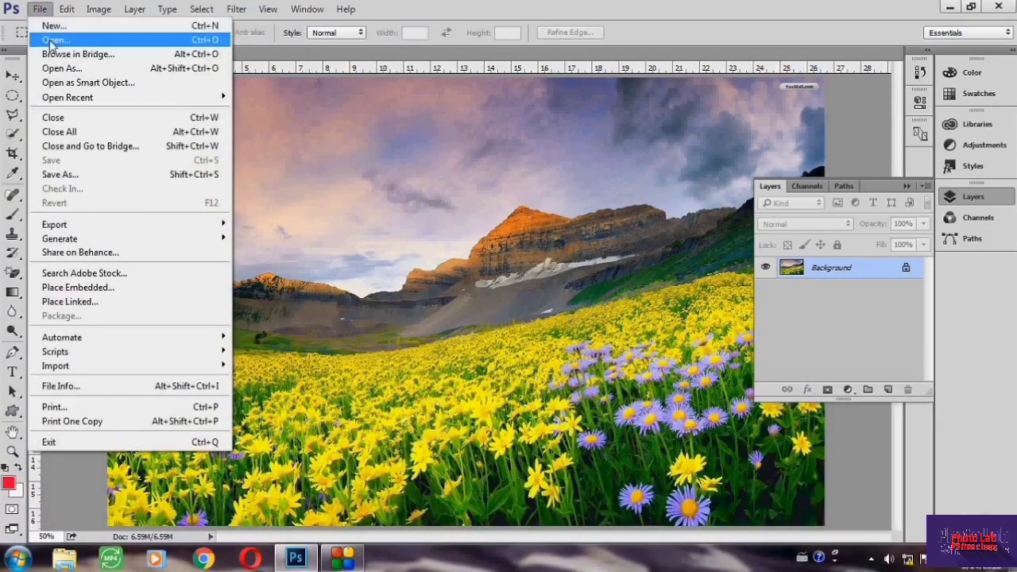
left_click(49, 39)
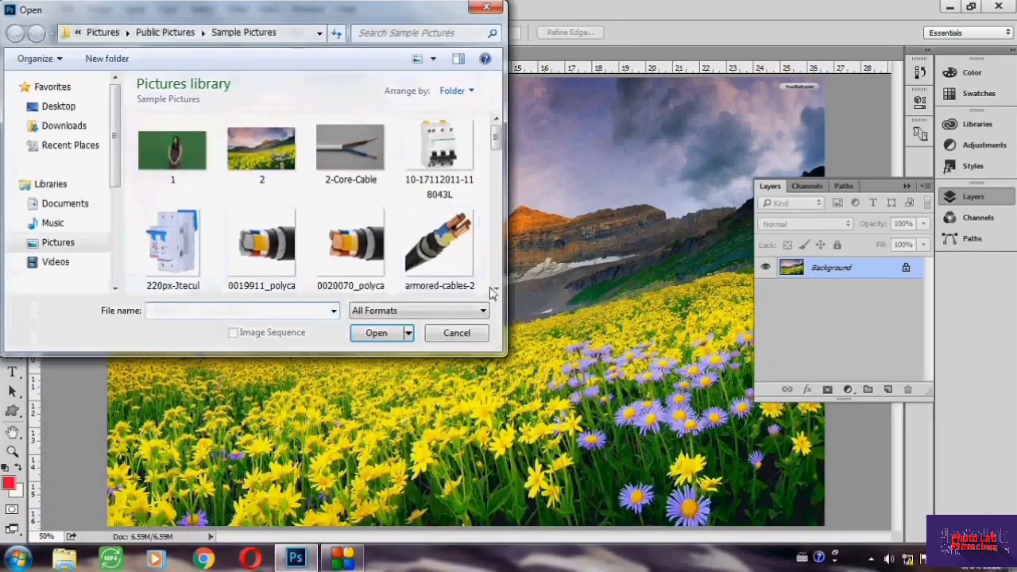
left_click(497, 289)
left_click(497, 289)
left_click(497, 289)
left_click(498, 291)
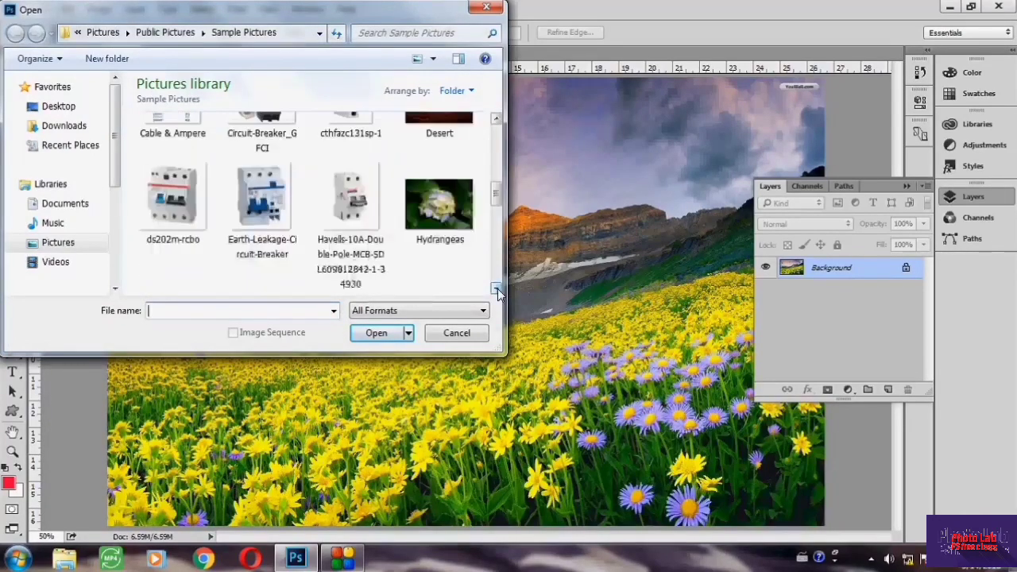
left_click(439, 206)
left_click(393, 334)
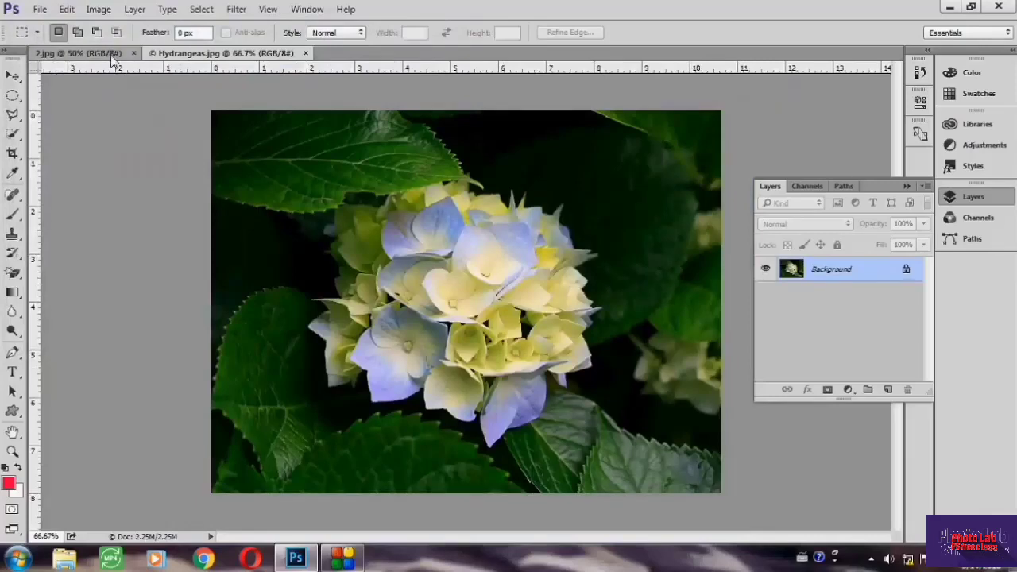
Float Hydrangeas.jpg in its own window over the 2.jpg document.
left_click(114, 53)
left_click(182, 54)
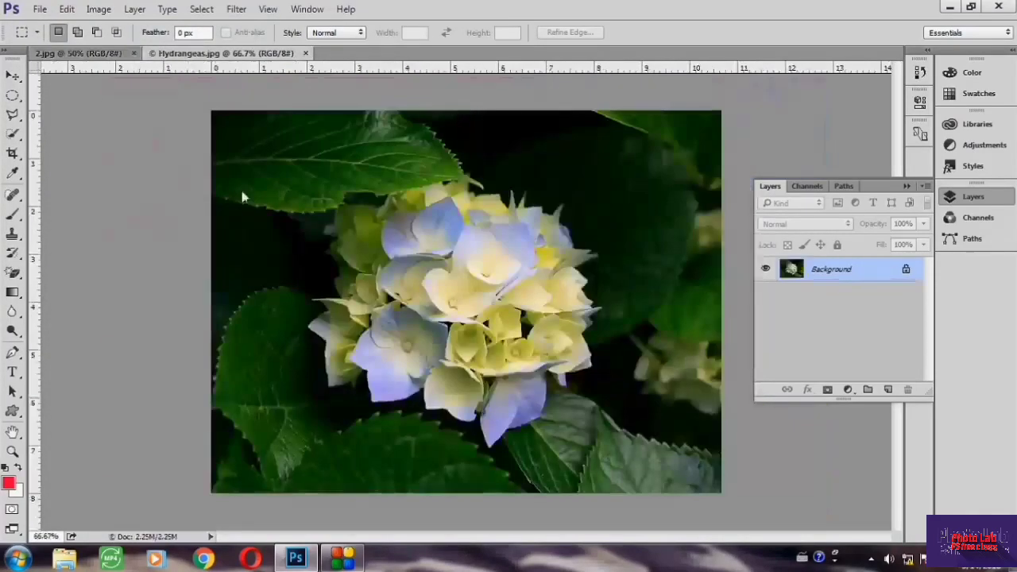
left_click_drag(192, 58, 425, 175)
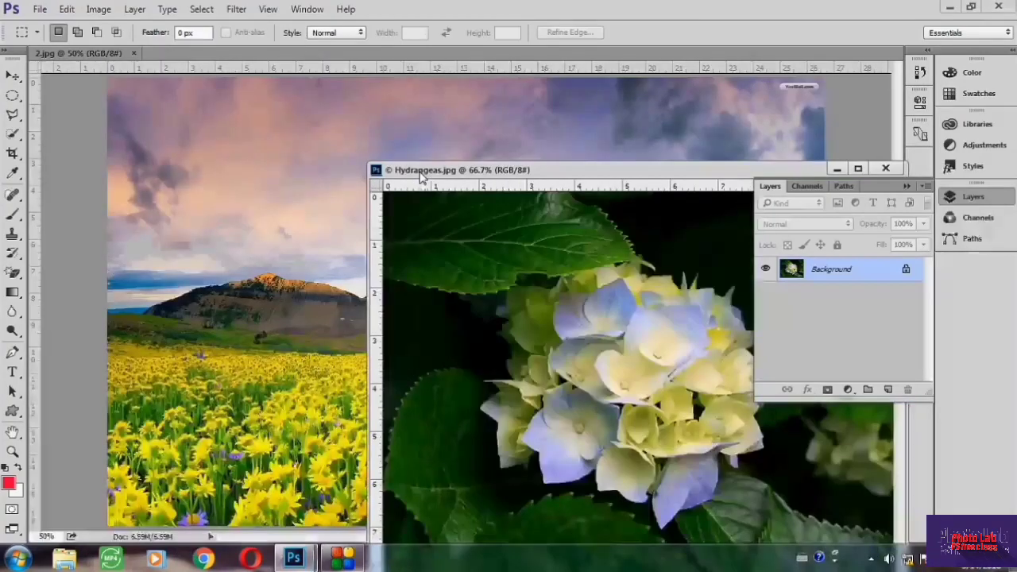
Collapse the Layers panel, activate Hydrangeas, and select the Move tool.
left_click(907, 185)
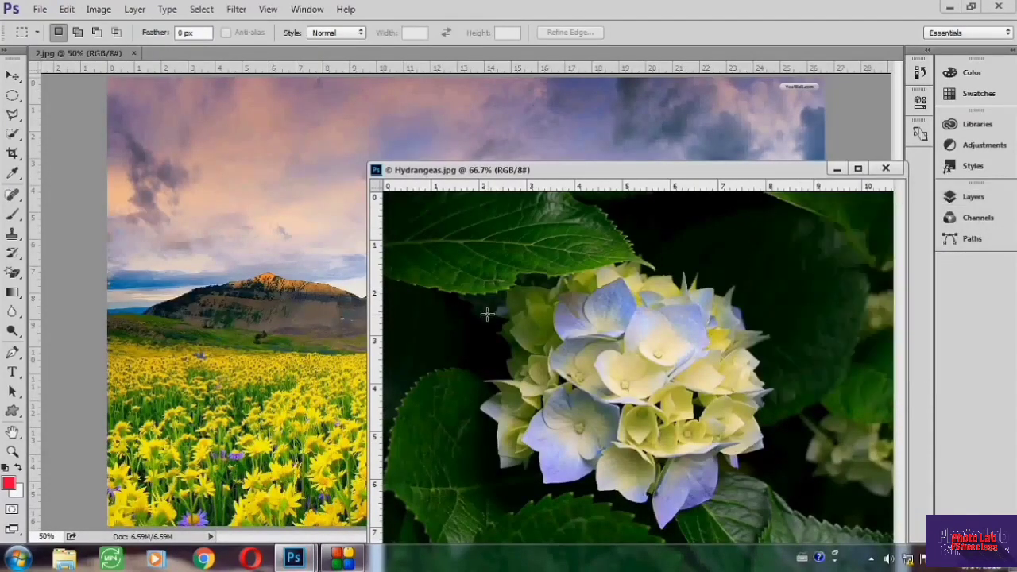
left_click(183, 243)
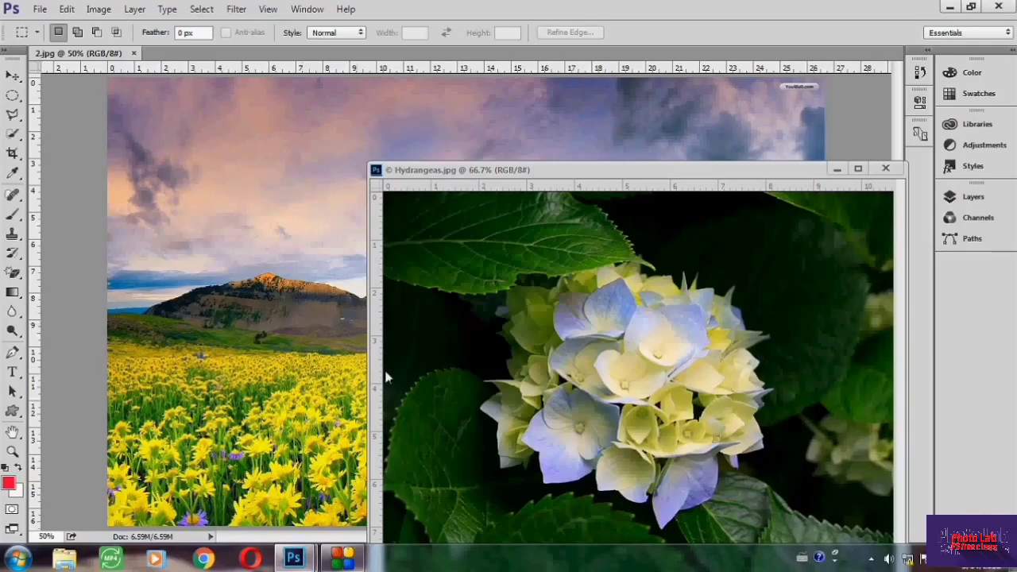
left_click(644, 287)
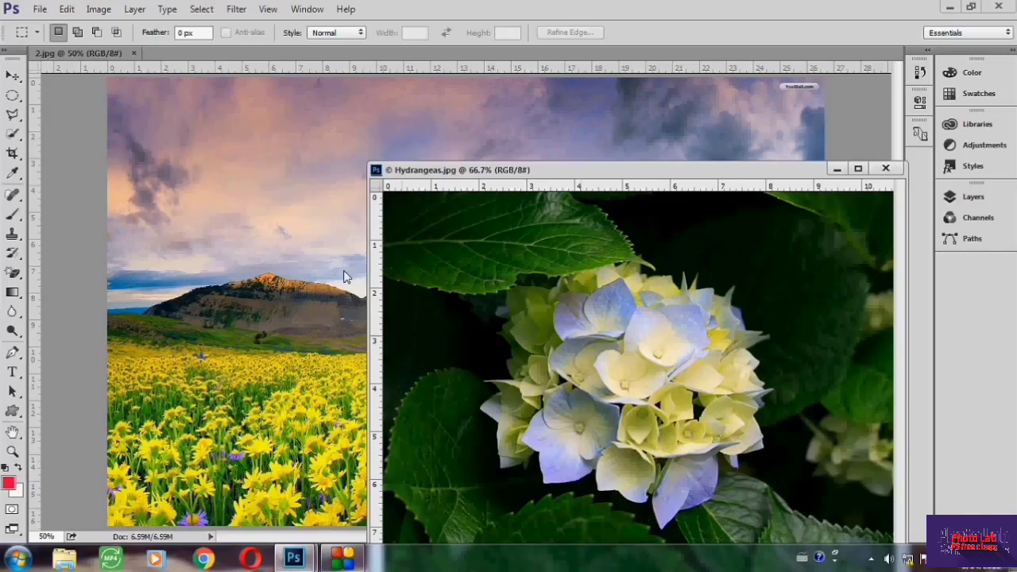
left_click(12, 75)
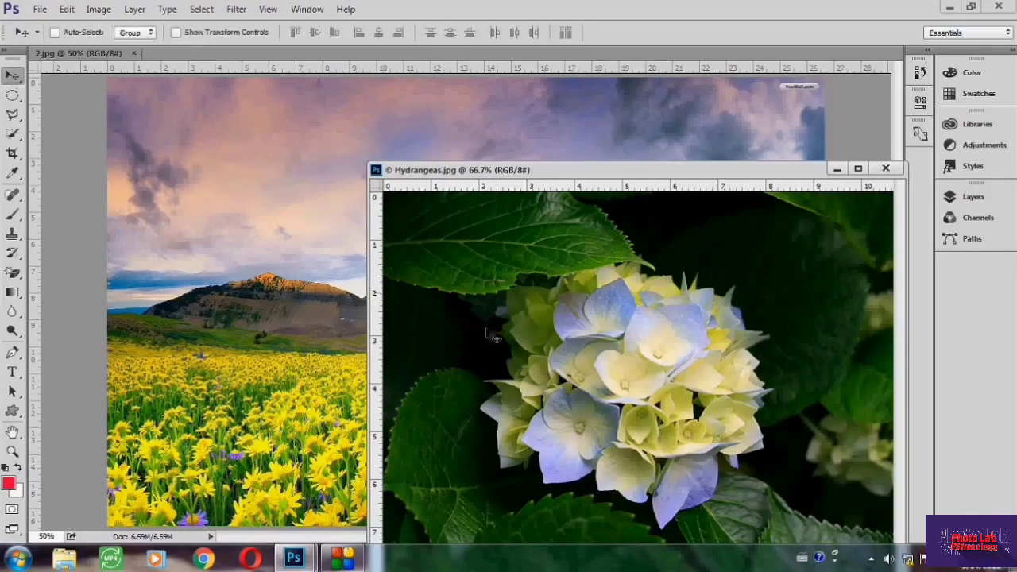
Drag the full Hydrangeas photo into 2.jpg as a layer, then shift its window right.
left_click_drag(527, 327, 254, 282)
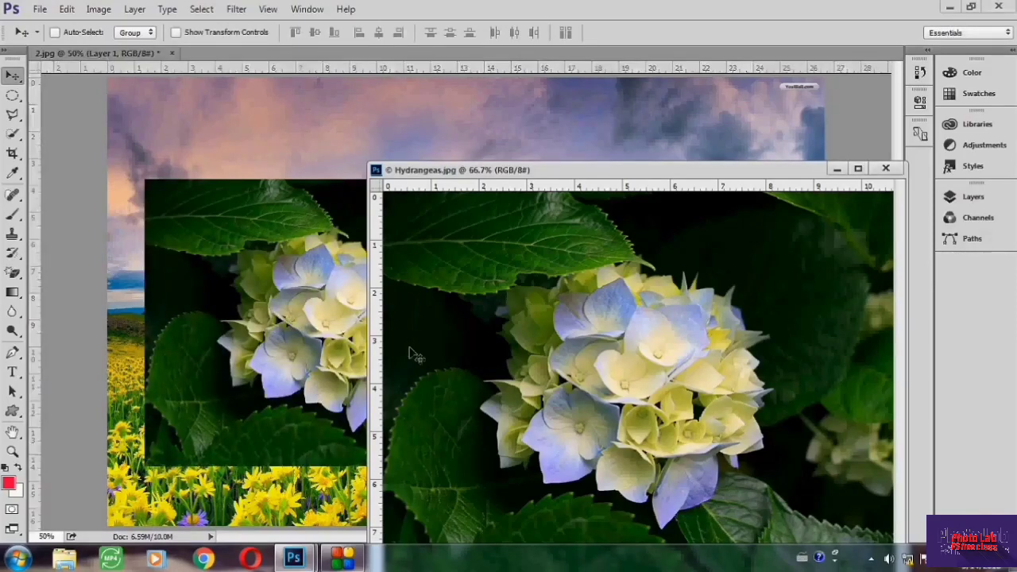
left_click(261, 301)
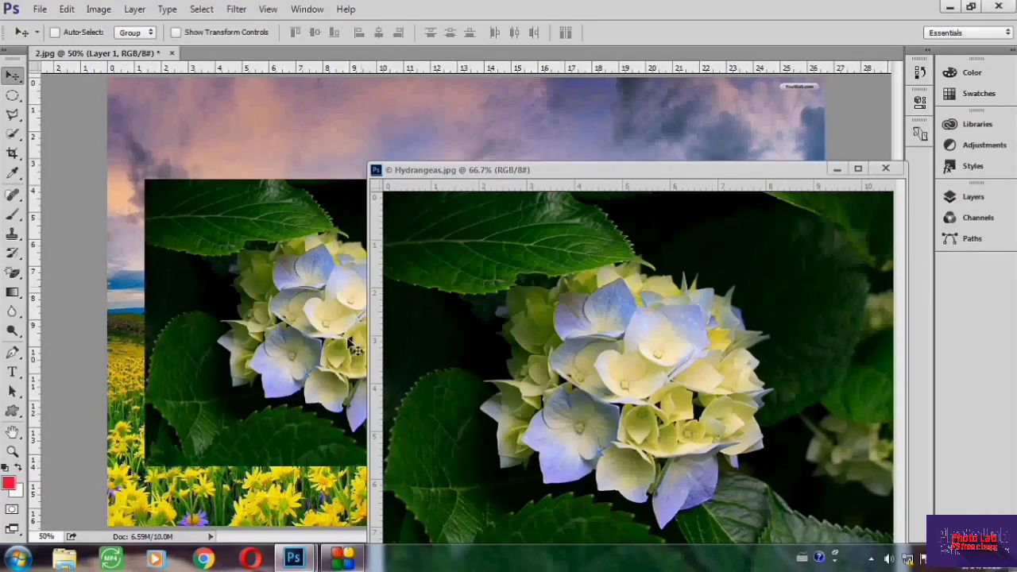
left_click_drag(500, 170, 586, 171)
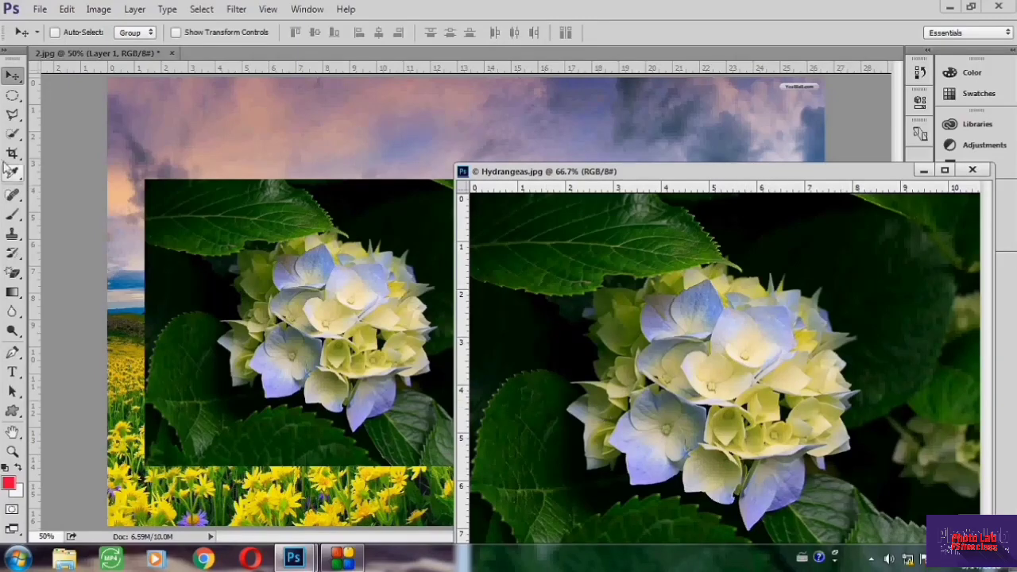
Select an elliptical circle around the hydrangea blossom and drag it into 2.jpg as Layer 2.
left_click(11, 96)
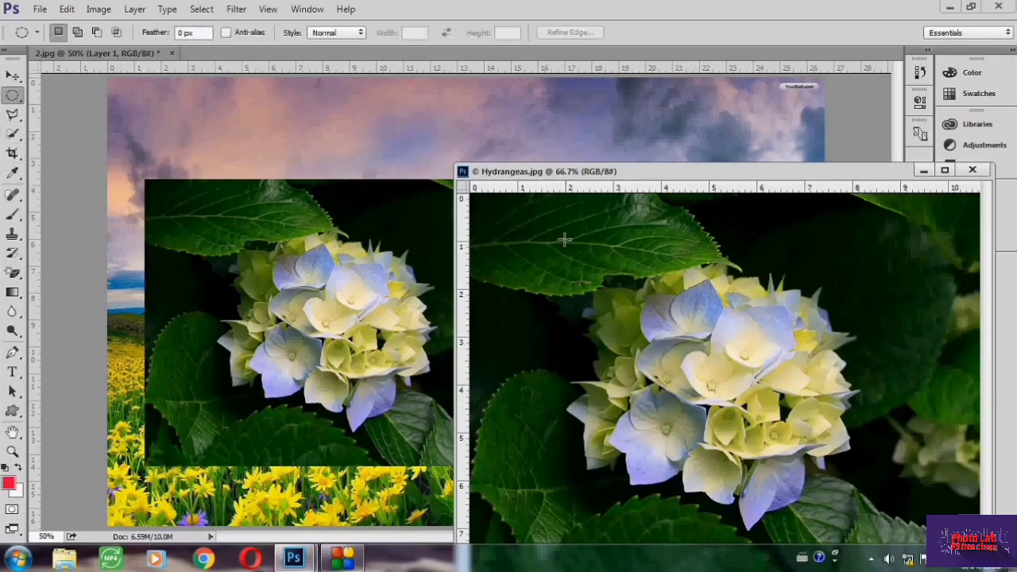
left_click_drag(565, 240, 858, 526)
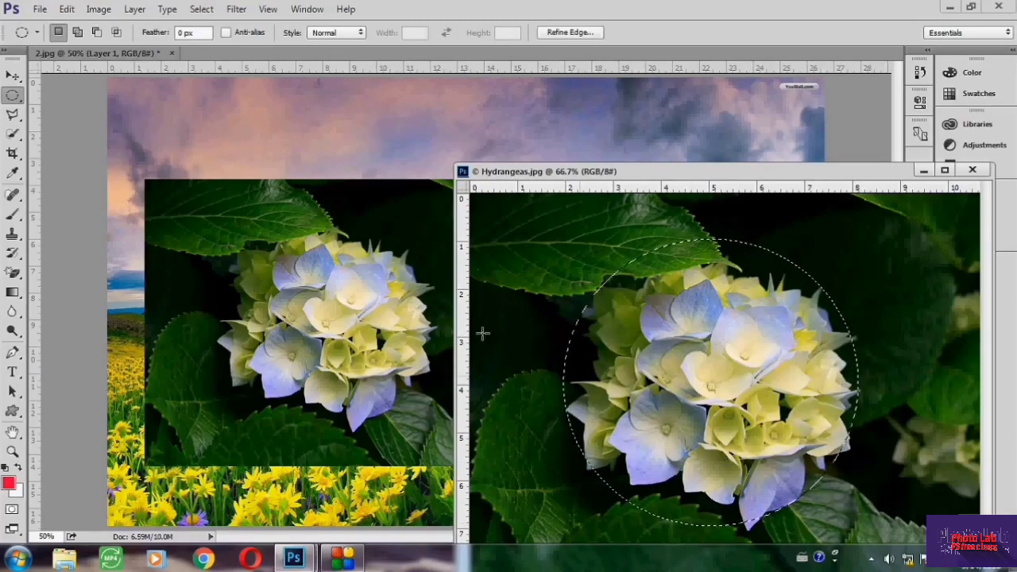
left_click(11, 75)
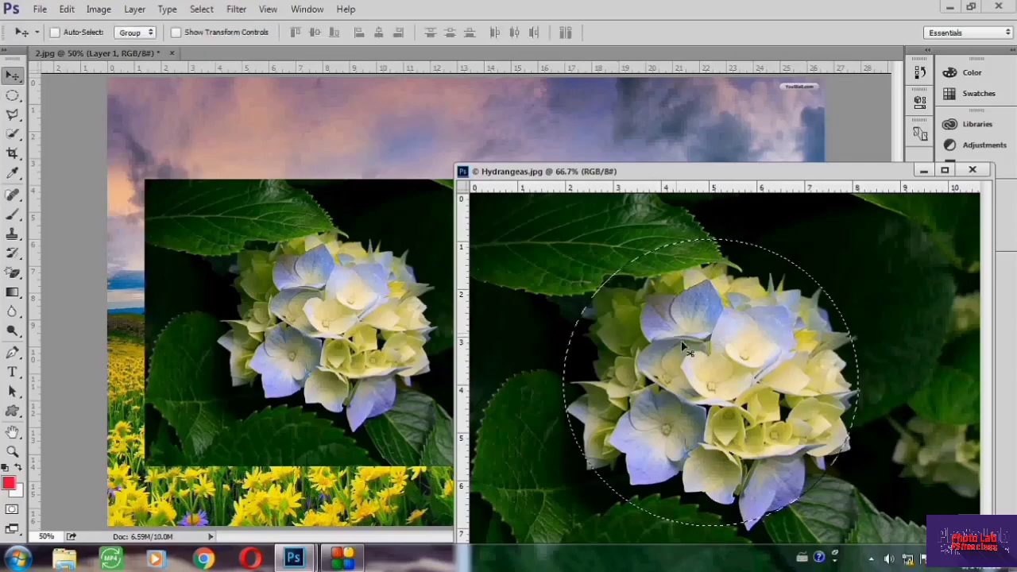
left_click_drag(681, 341, 298, 346)
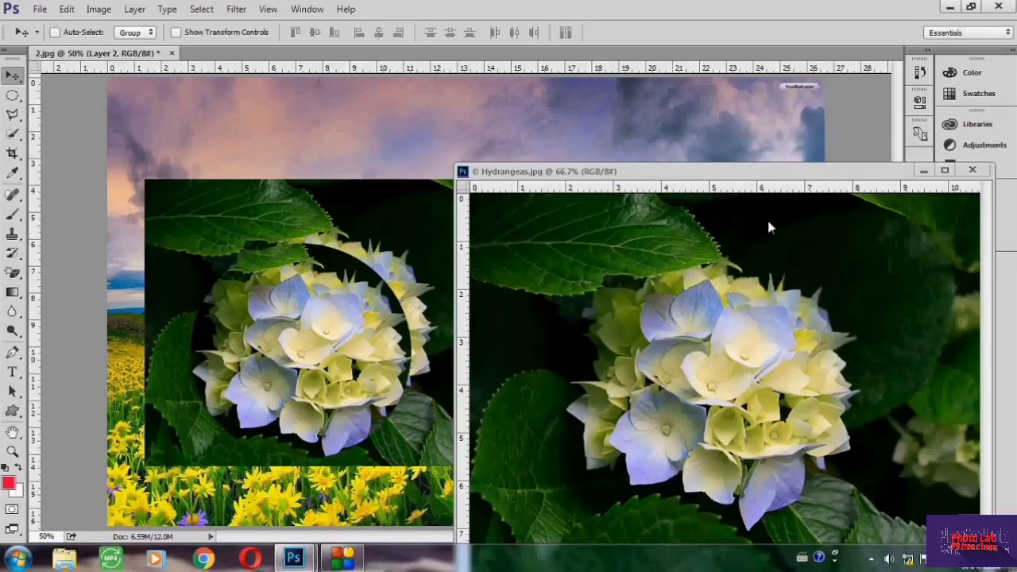
Close Hydrangeas.jpg, show the Layers panel, and select Background then Layer 1.
left_click(972, 170)
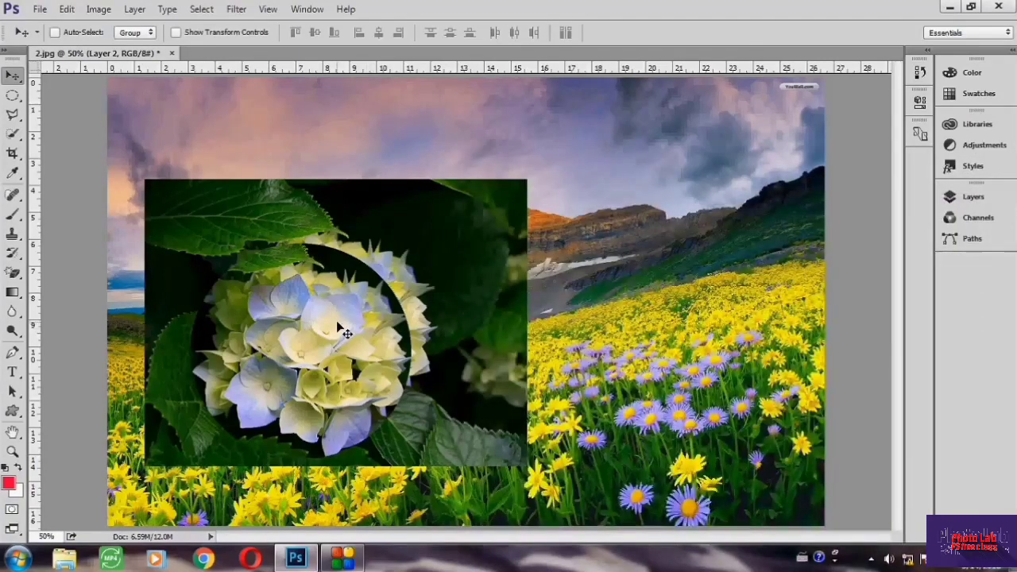
left_click(950, 198)
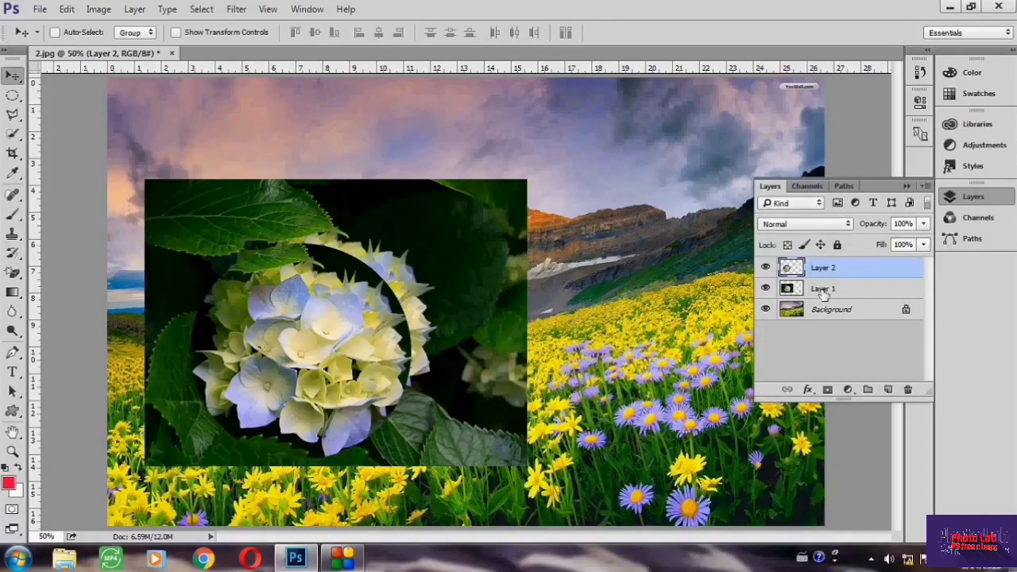
left_click(830, 314)
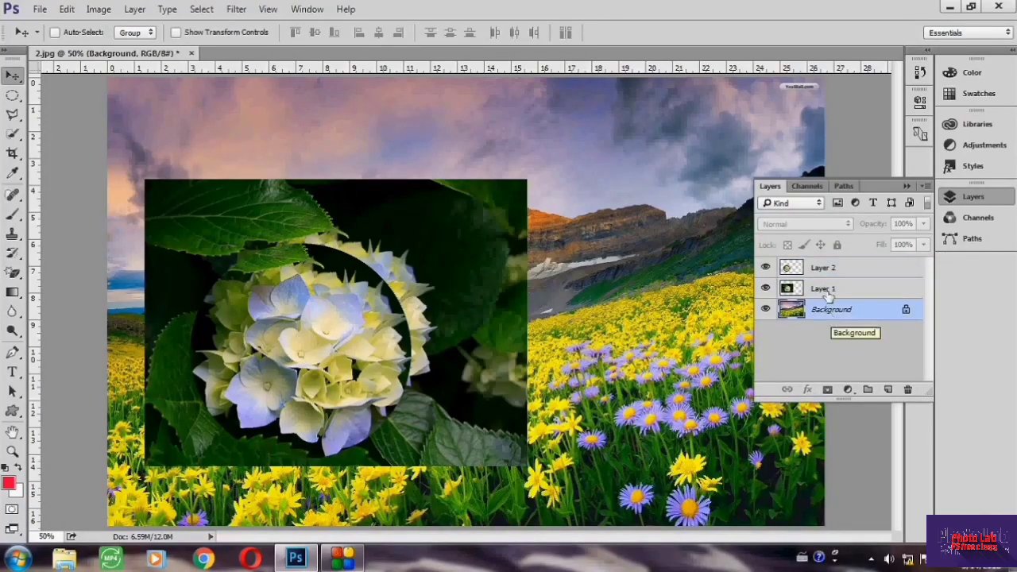
left_click(829, 293)
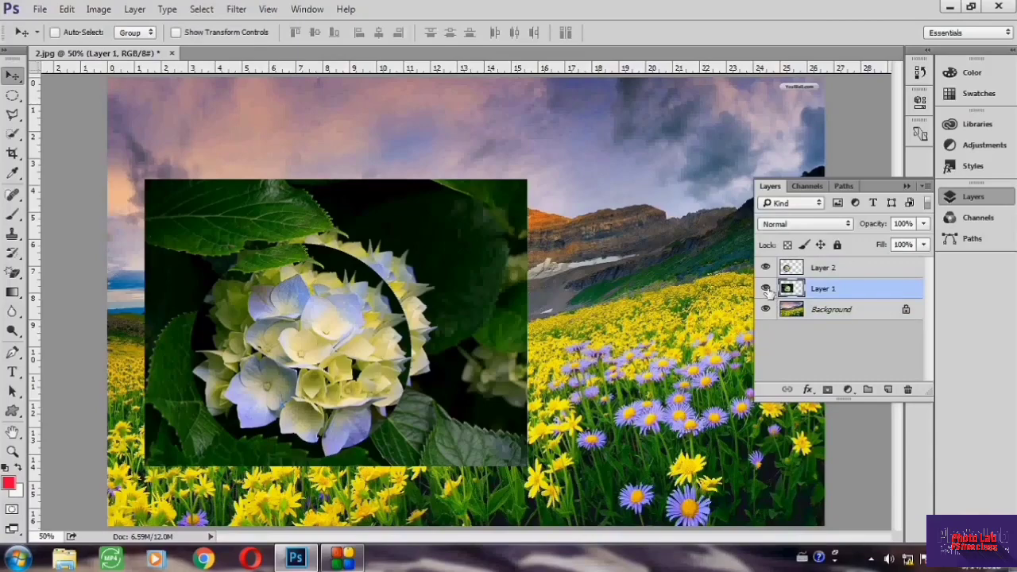
Toggle Layer 1's visibility off and on, then nudge the hydrangea rectangle up-right.
left_click(766, 289)
left_click(767, 289)
left_click_drag(374, 327, 401, 306)
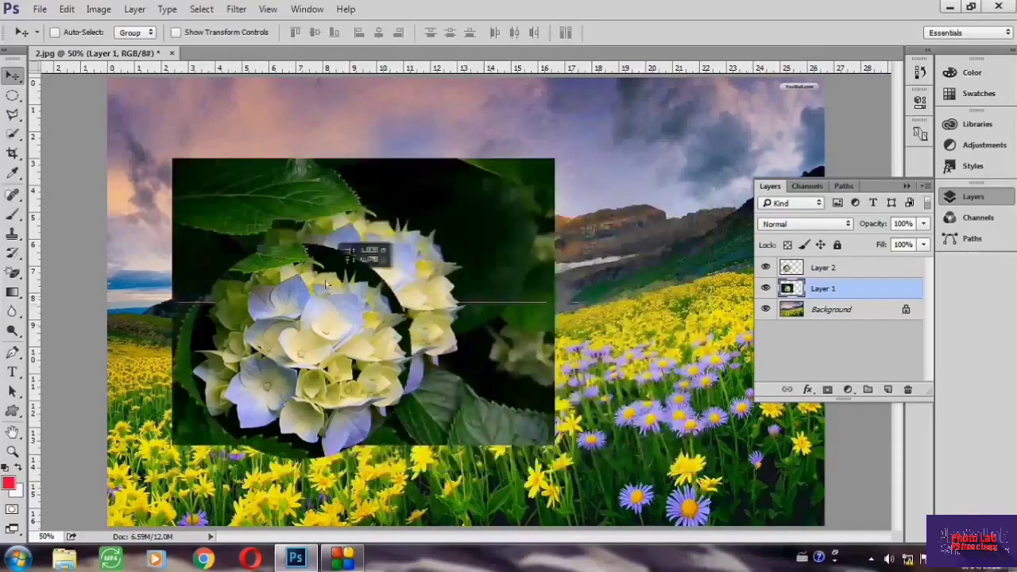
Move the hydrangea circle right, then delete Layer 2 and Layer 1.
left_click(817, 273)
left_click_drag(336, 325, 671, 318)
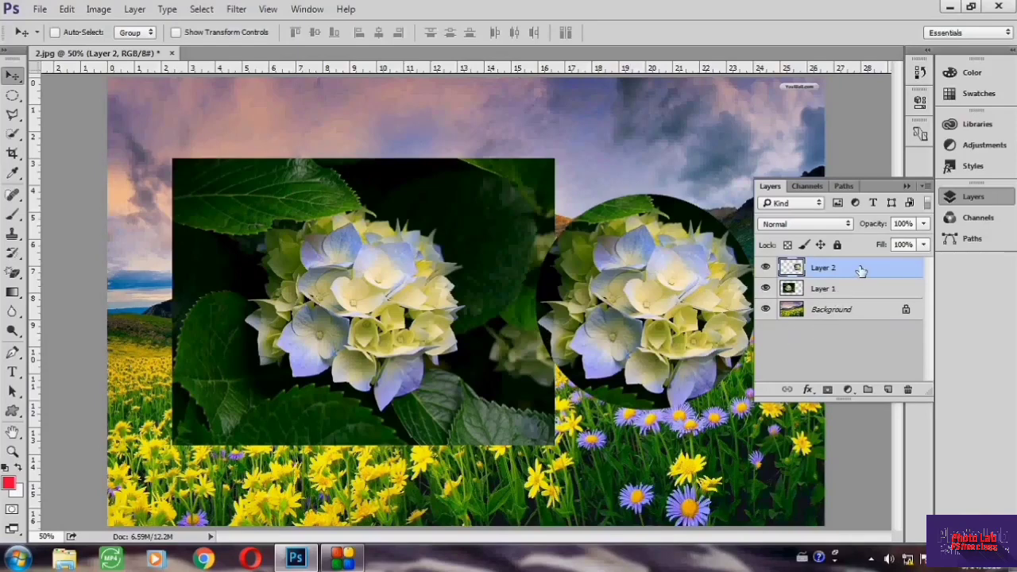
left_click_drag(861, 271, 907, 389)
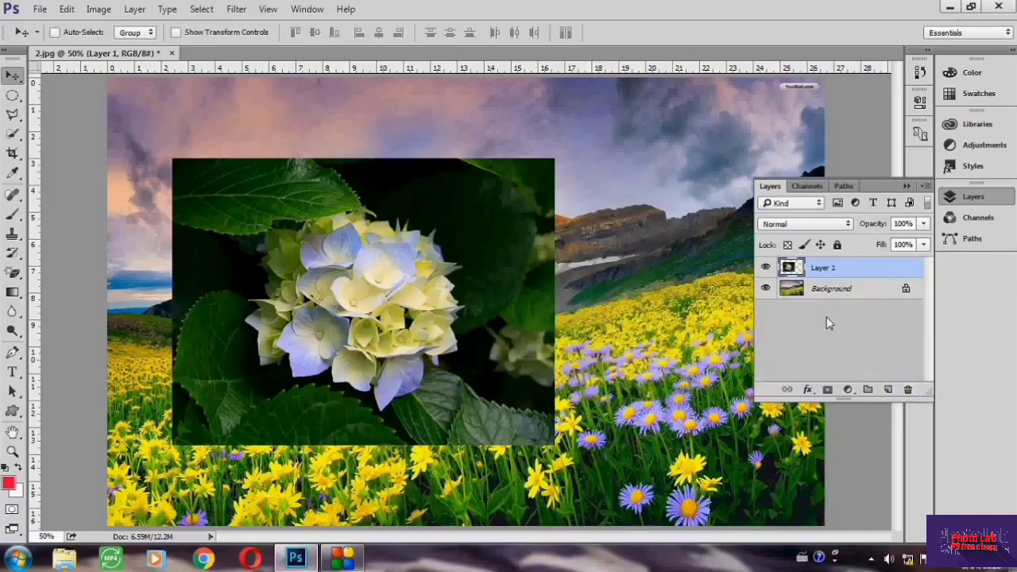
left_click_drag(842, 271, 908, 389)
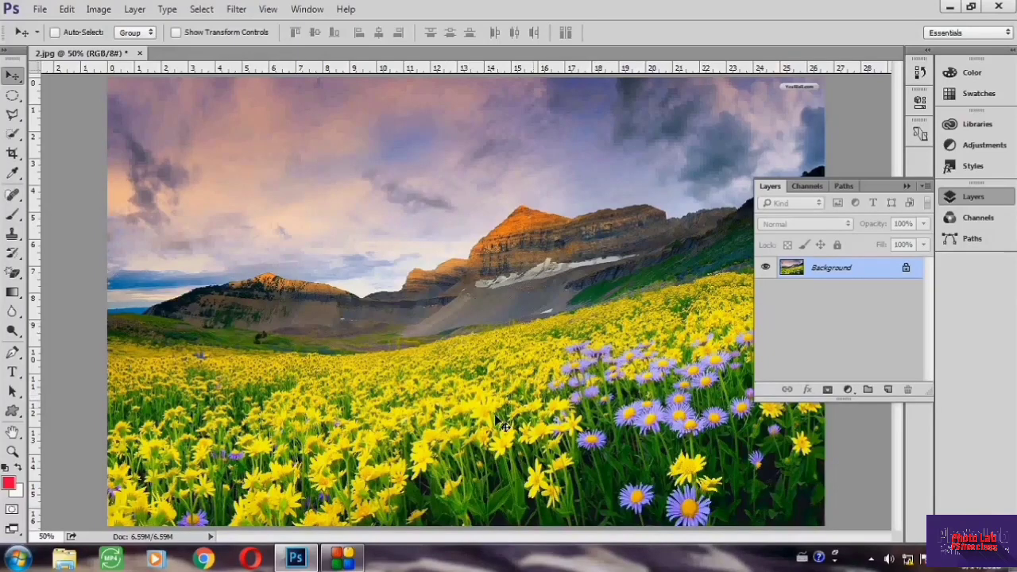
right_click(832, 273)
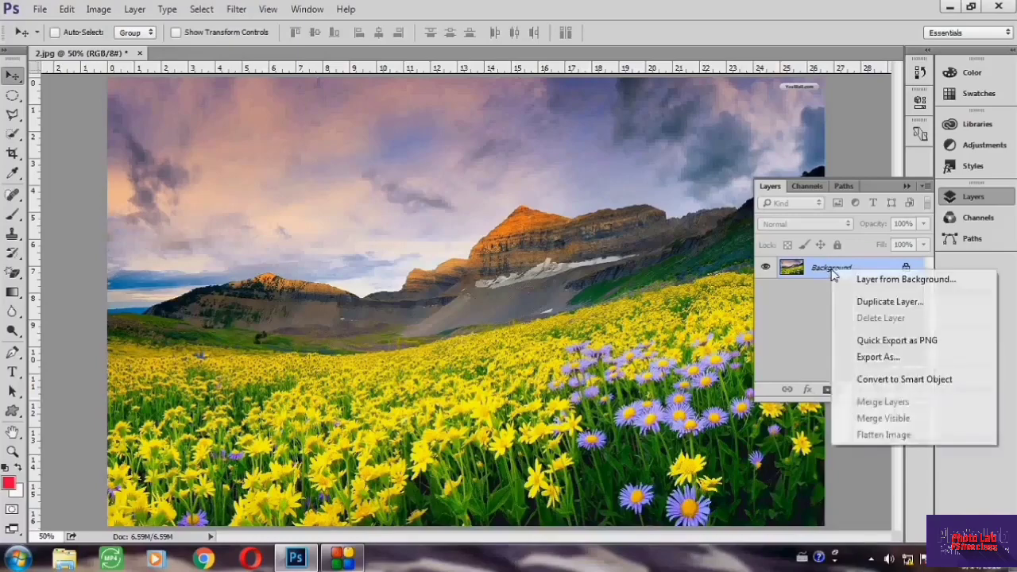
left_click(868, 303)
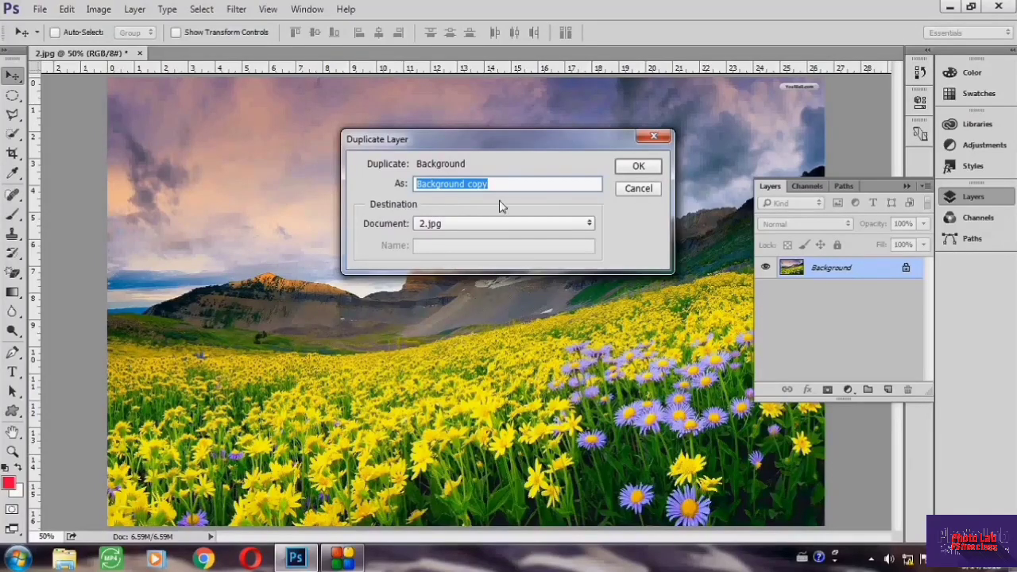
left_click(638, 171)
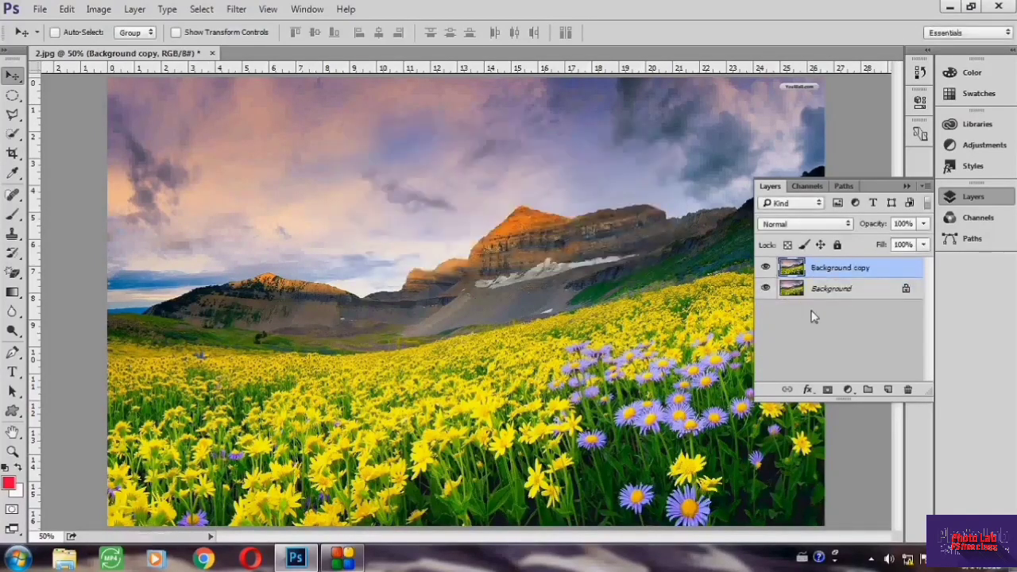
left_click_drag(612, 255, 429, 318)
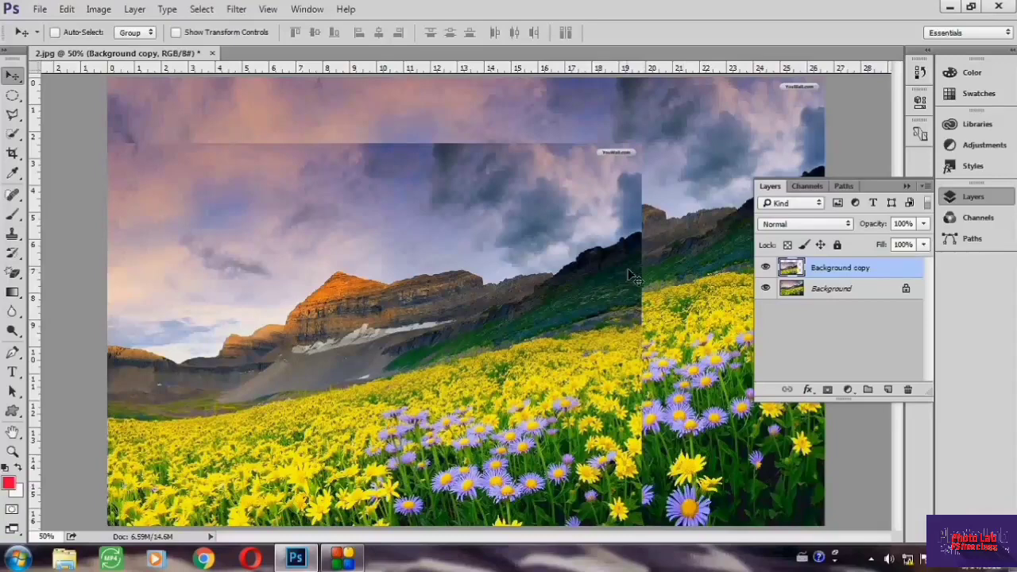
left_click_drag(834, 270, 908, 388)
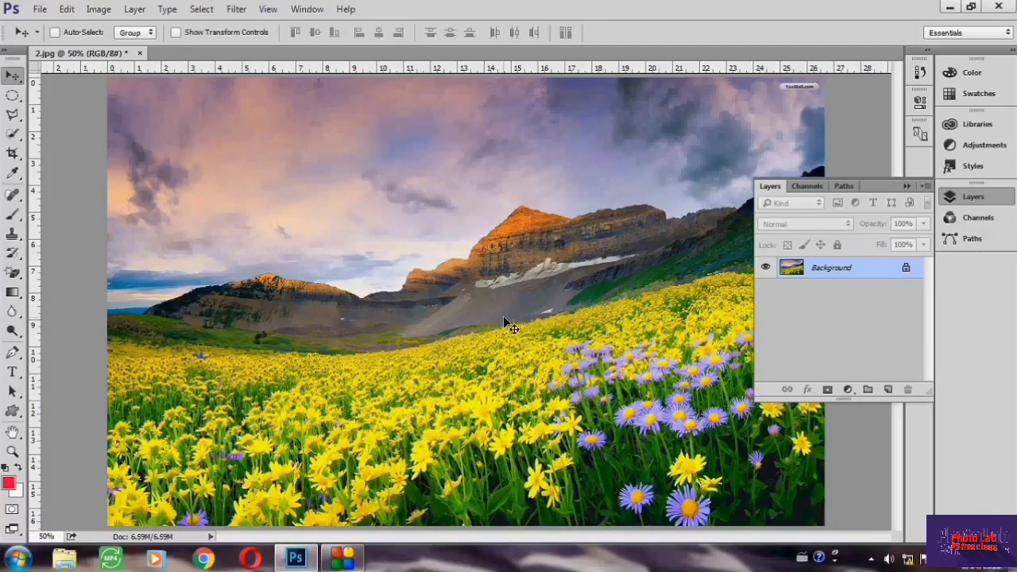
left_click(12, 95)
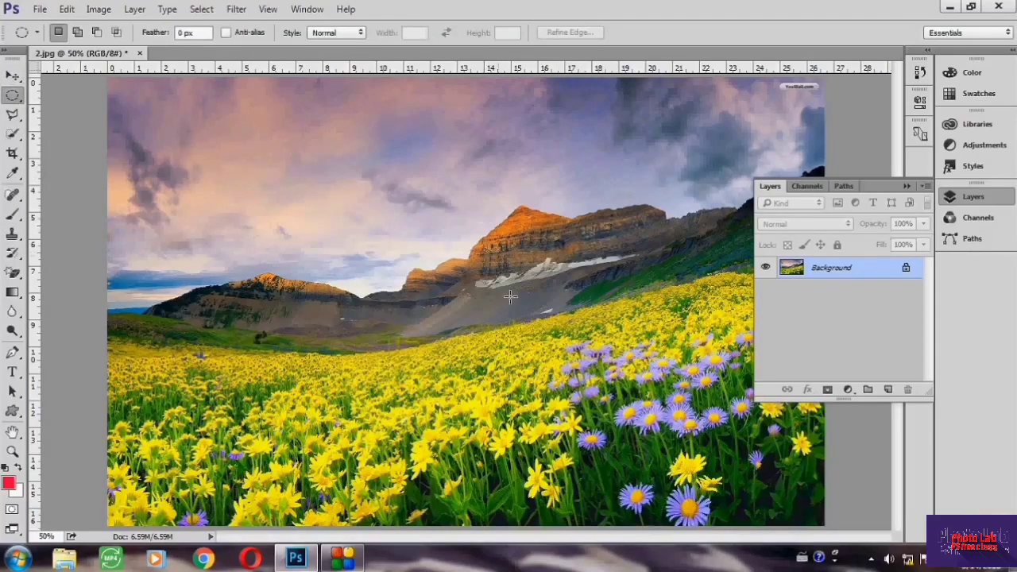
left_click_drag(519, 310, 708, 492)
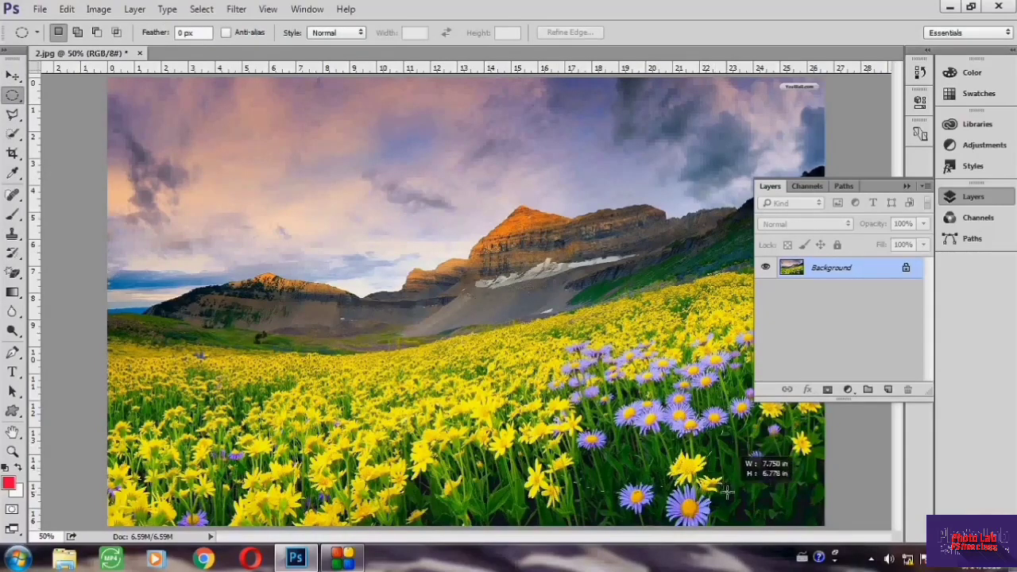
left_click(67, 9)
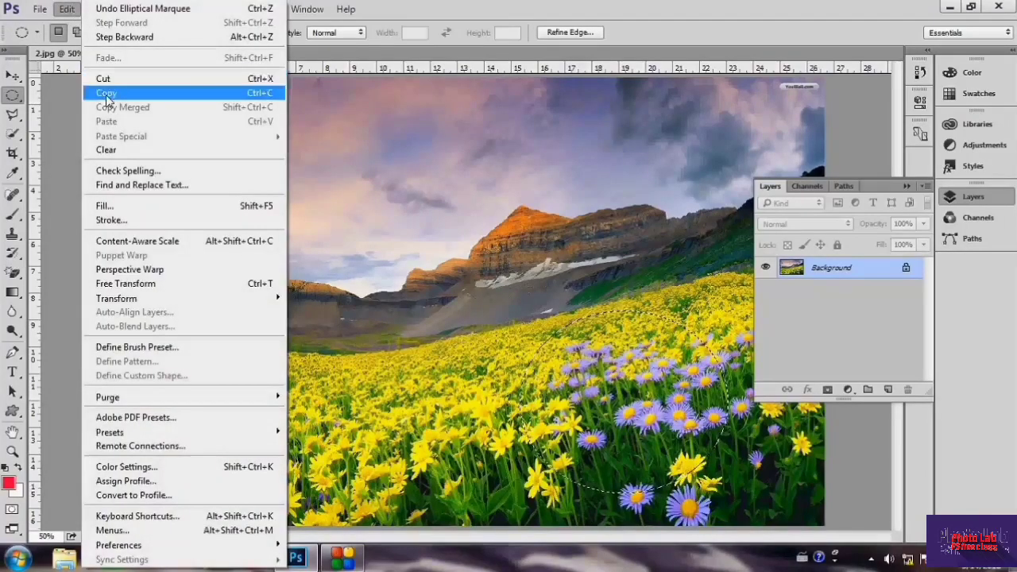
left_click(107, 93)
left_click(67, 8)
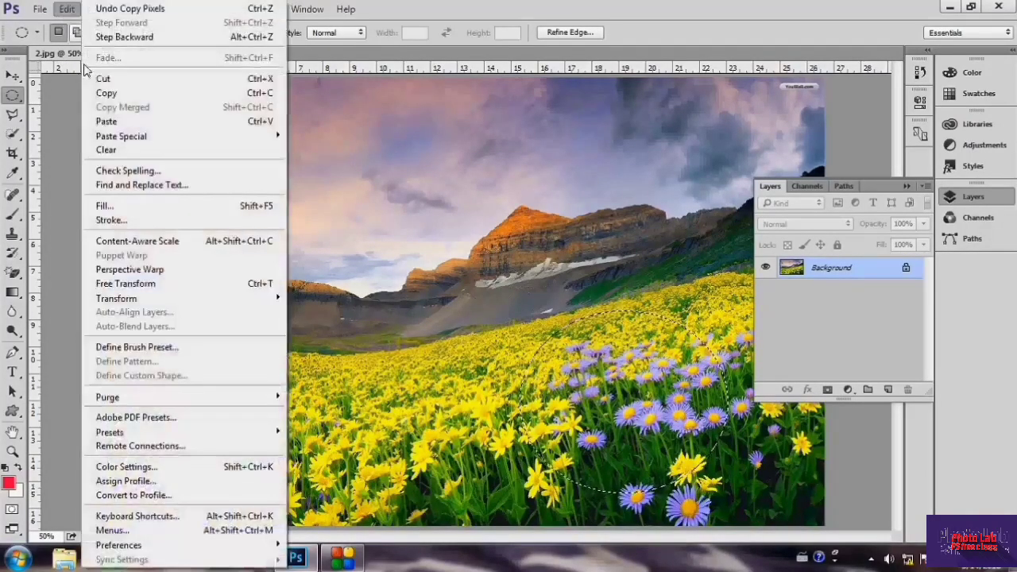
left_click(107, 123)
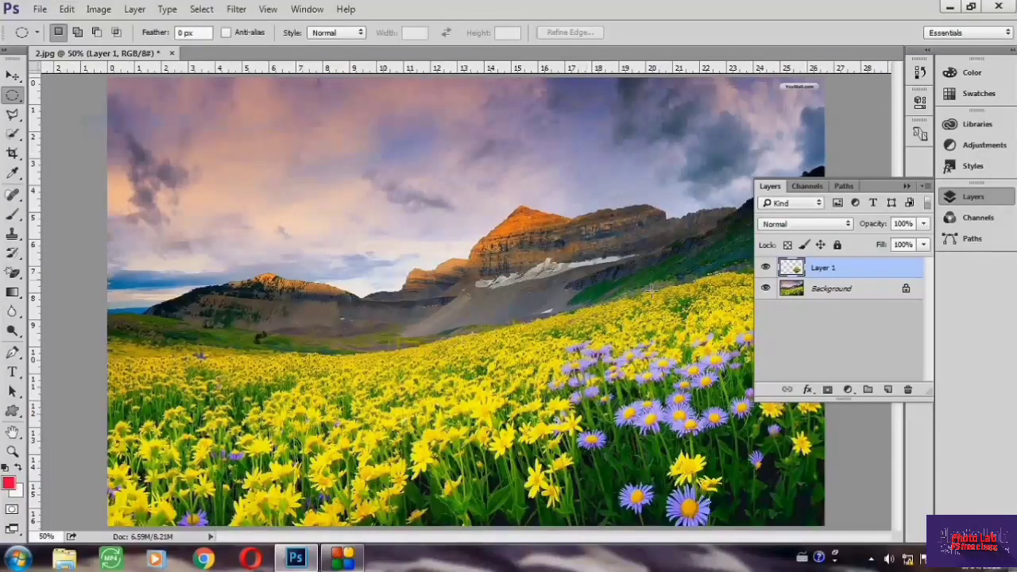
left_click(16, 77)
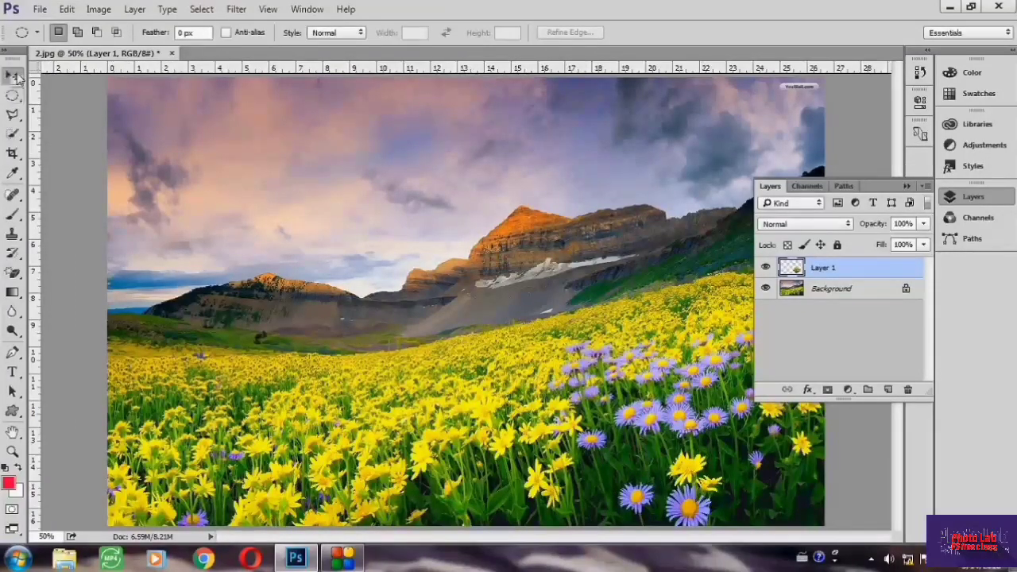
left_click_drag(461, 356, 247, 267)
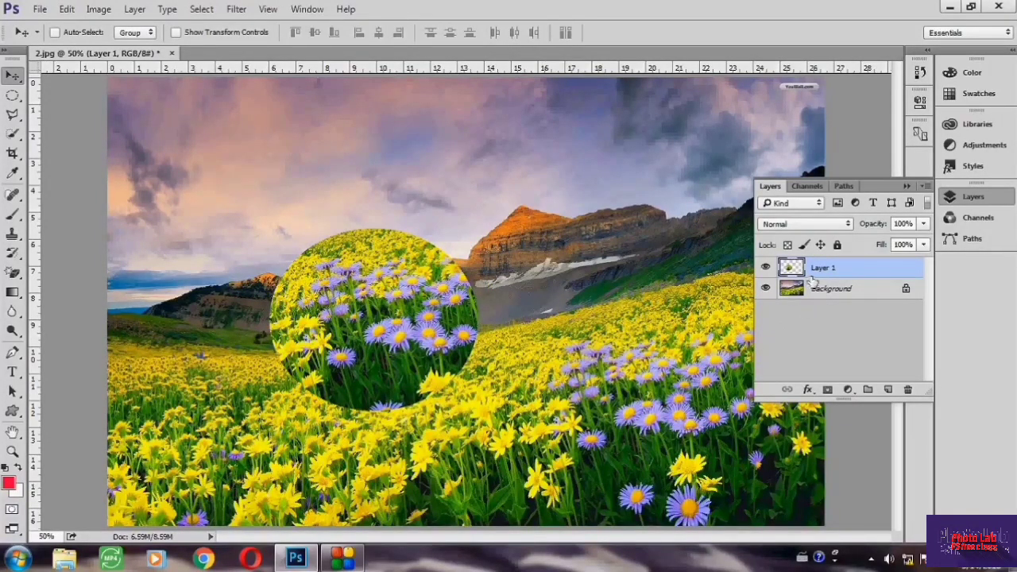
left_click_drag(827, 271, 910, 389)
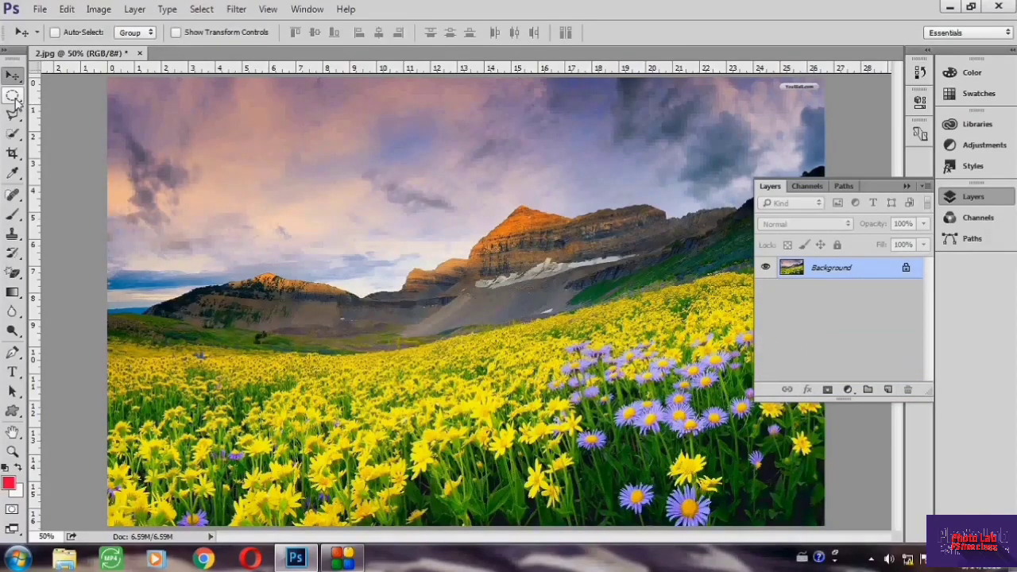
Select a circle of purple flowers and place a copy at the mountain base.
left_click(13, 97)
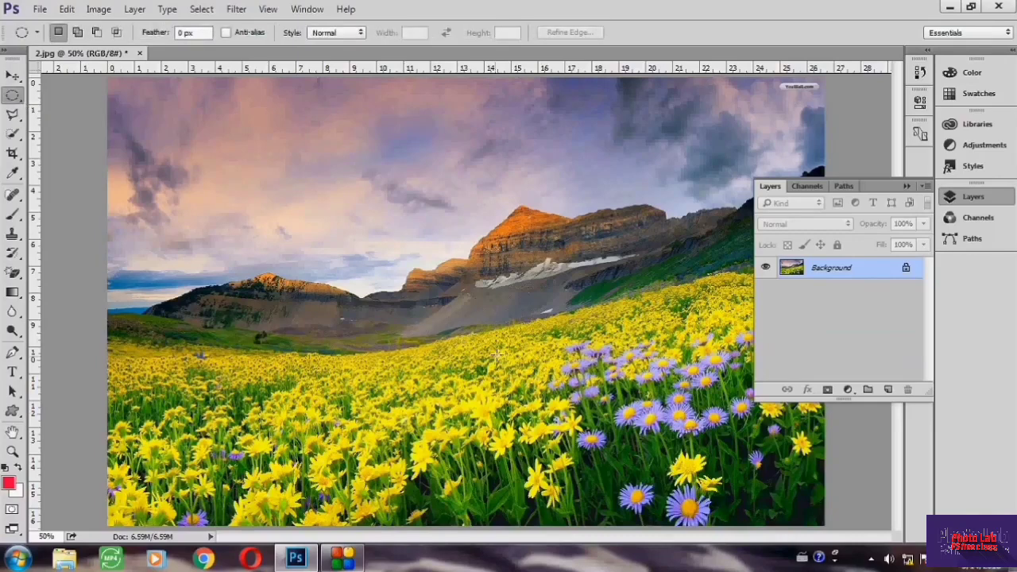
left_click_drag(547, 339, 759, 475)
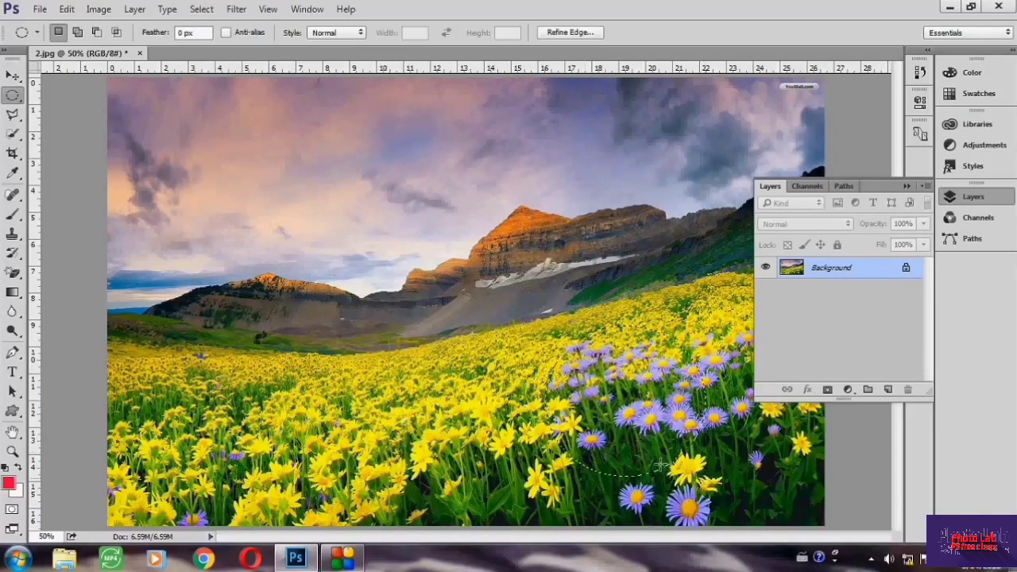
left_click(12, 75)
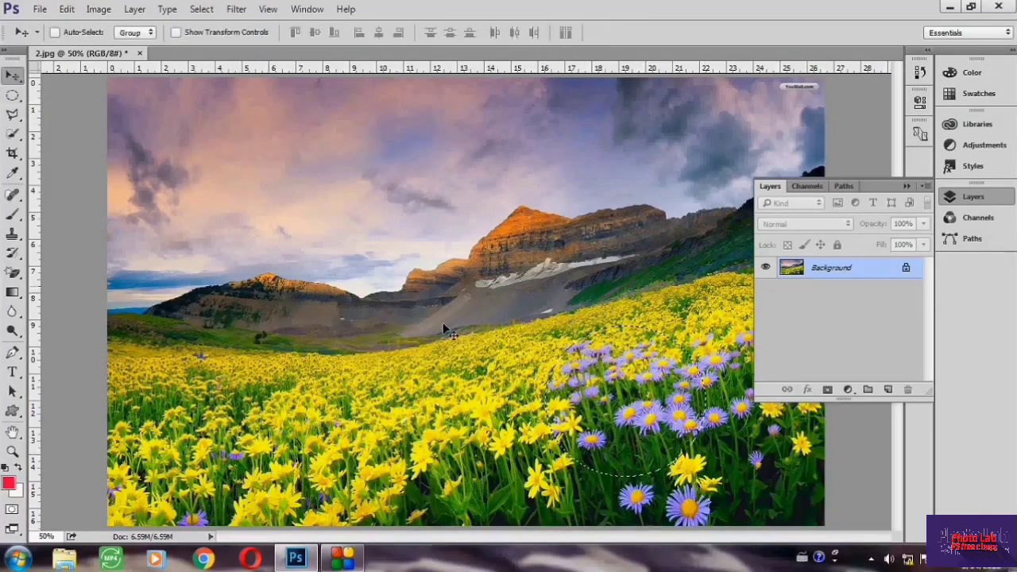
left_click(55, 32)
left_click_drag(604, 408, 325, 379)
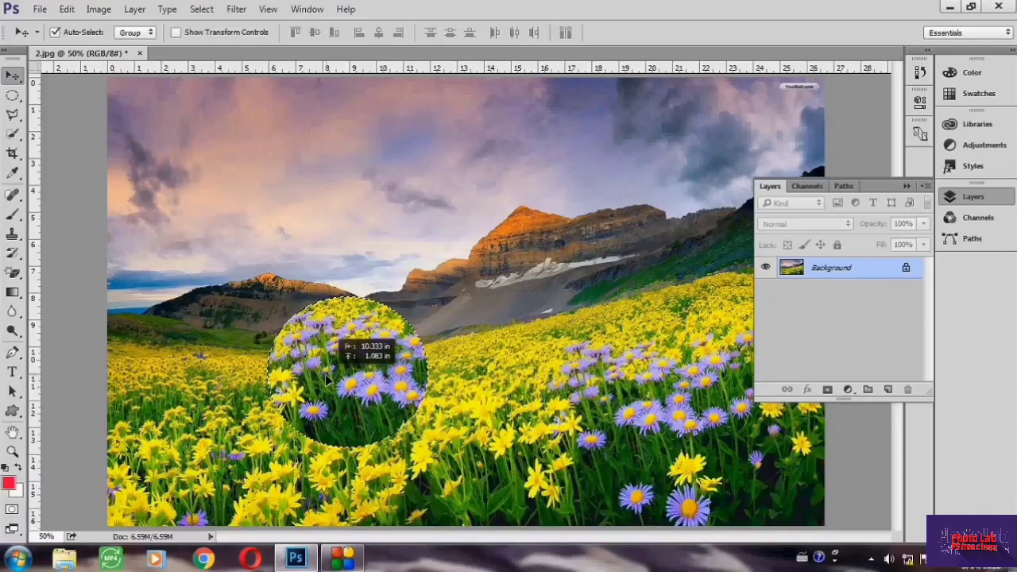
Duplicate the flower circle over the mountains and into the upper-left sky.
key("ctrl")
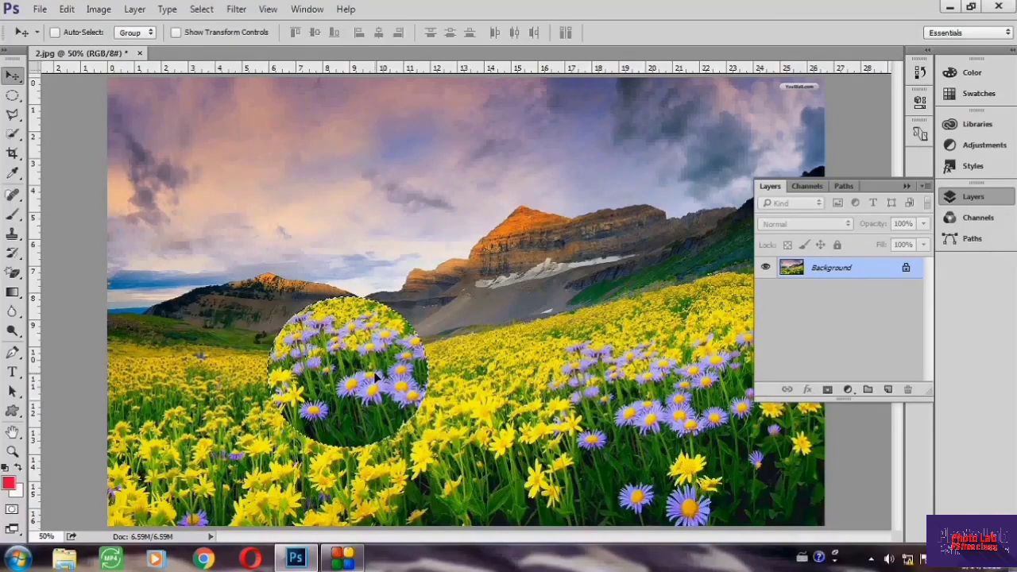
left_click_drag(378, 380, 504, 400)
left_click_drag(532, 362, 596, 272)
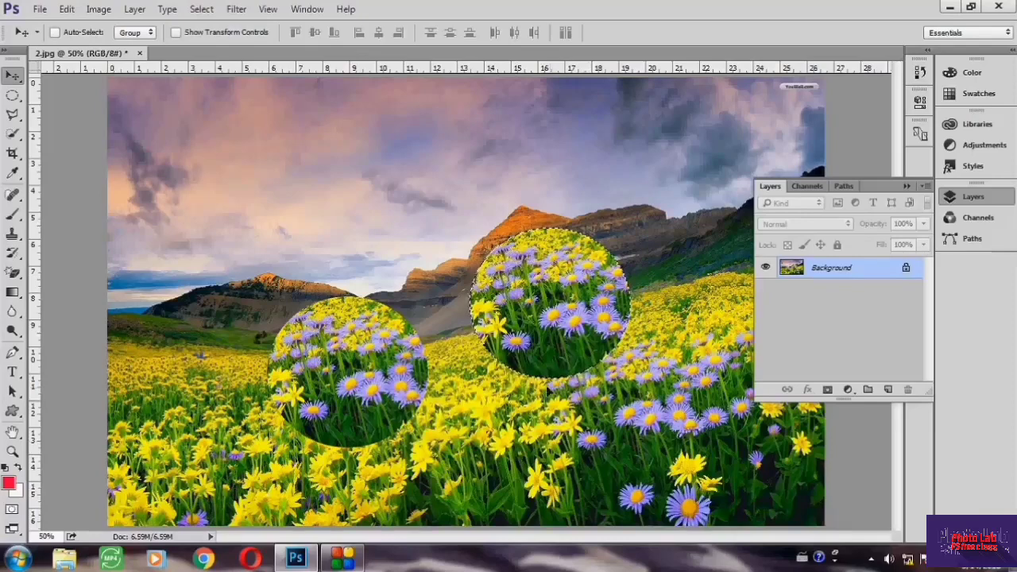
mouse_move(492, 250)
left_mouse_down()
mouse_move(390, 251)
mouse_move(294, 150)
left_mouse_up()
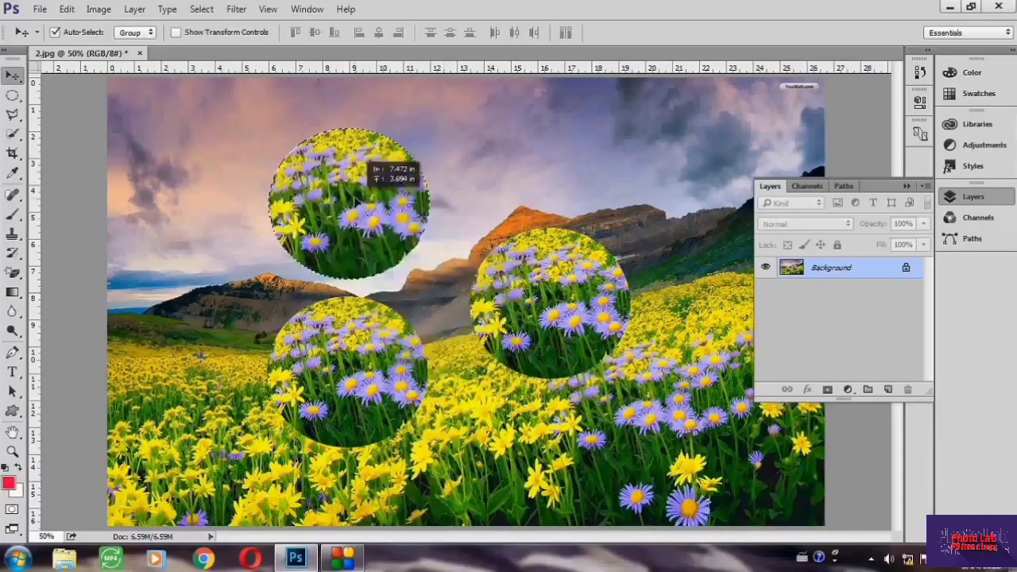